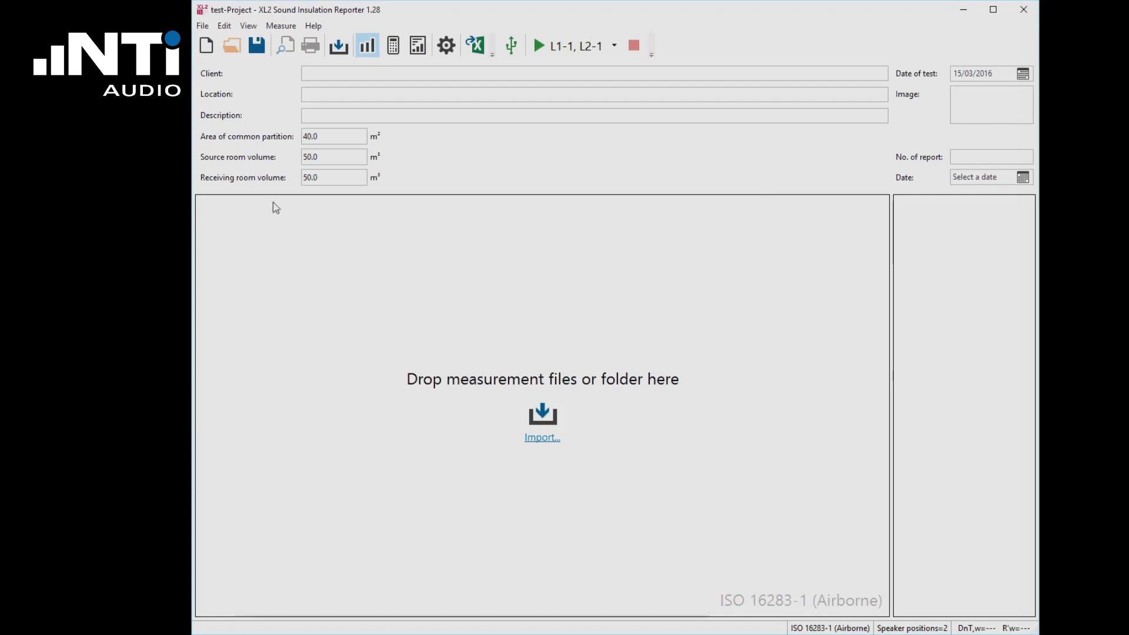
# - Create a new ISO 16283 airborne project with 2 speaker positions reporting DnT and R'
pyautogui.click(214, 50)
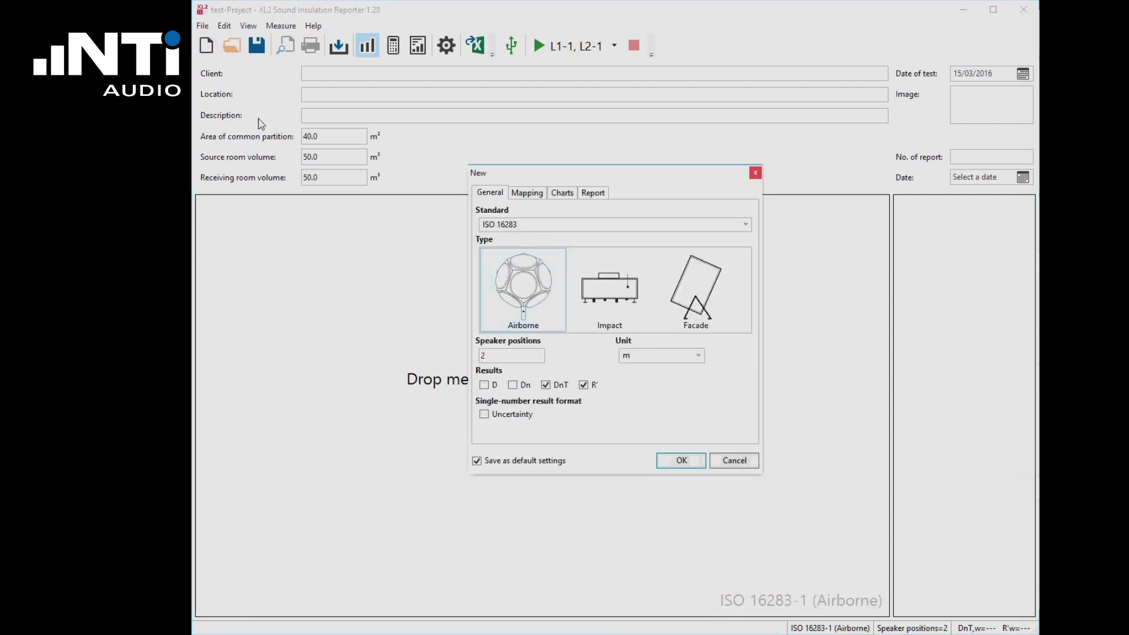
pyautogui.click(551, 226)
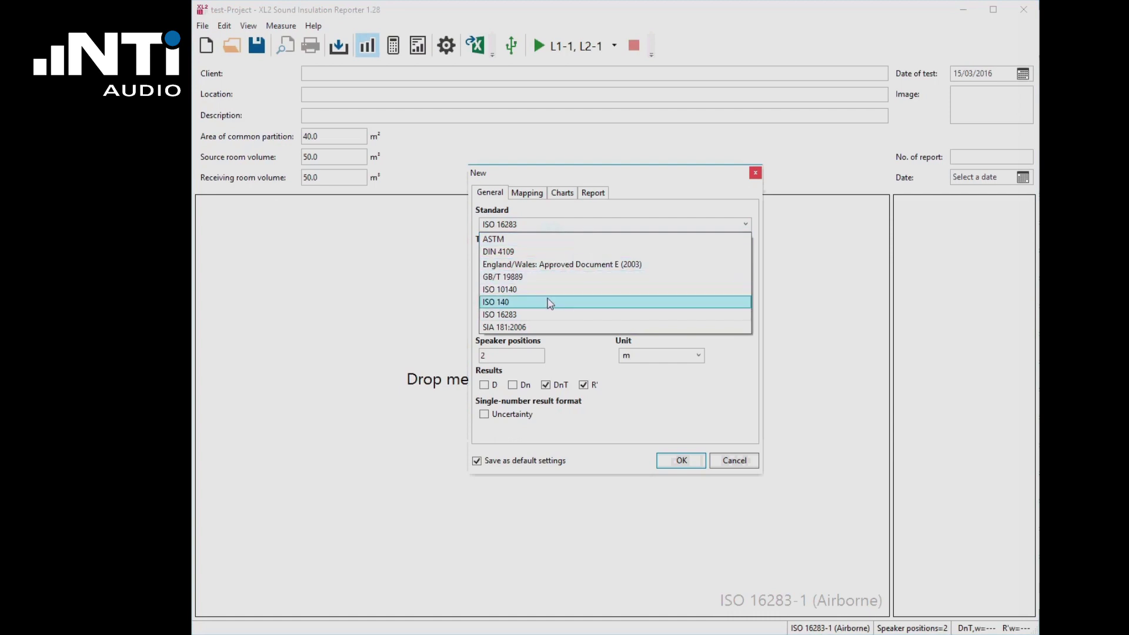
pyautogui.click(545, 315)
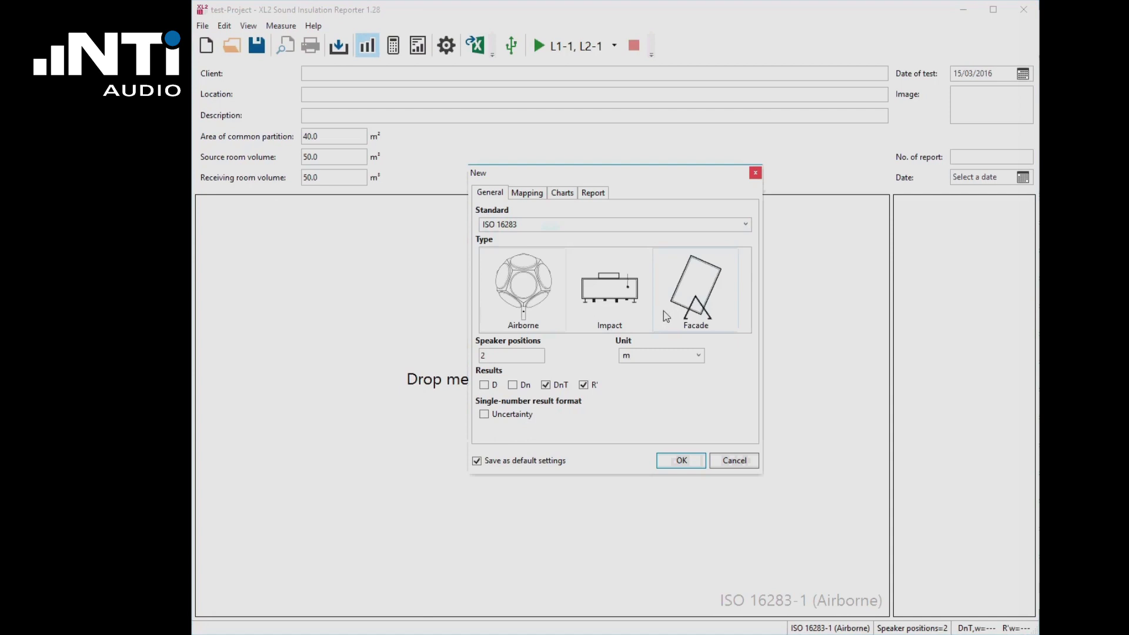
pyautogui.click(553, 314)
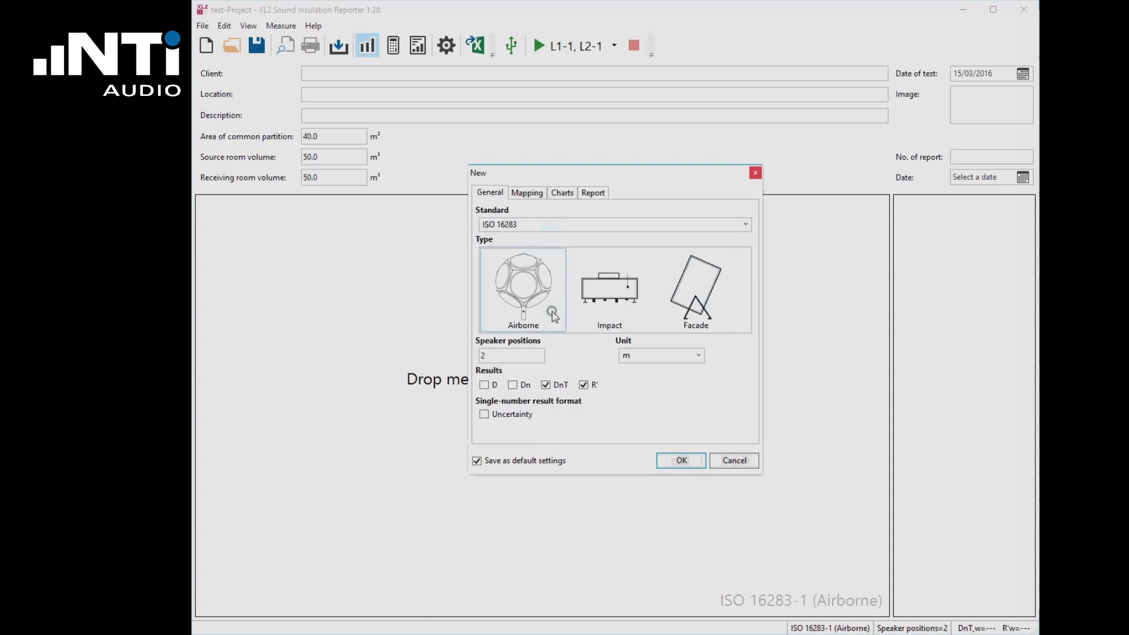
pyautogui.click(517, 355)
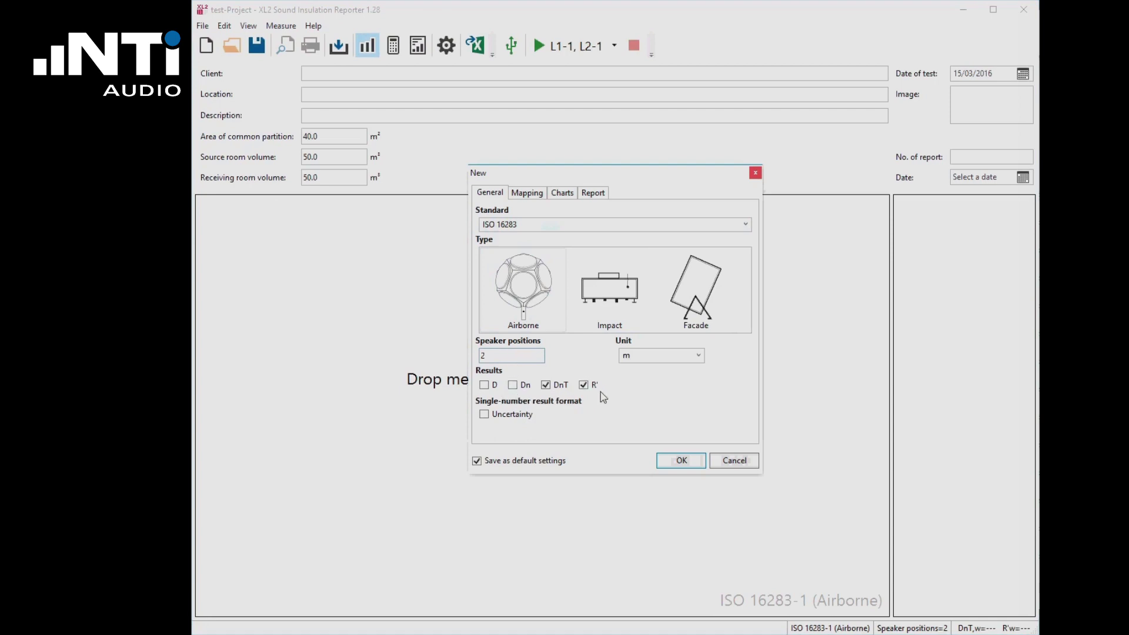
pyautogui.click(680, 459)
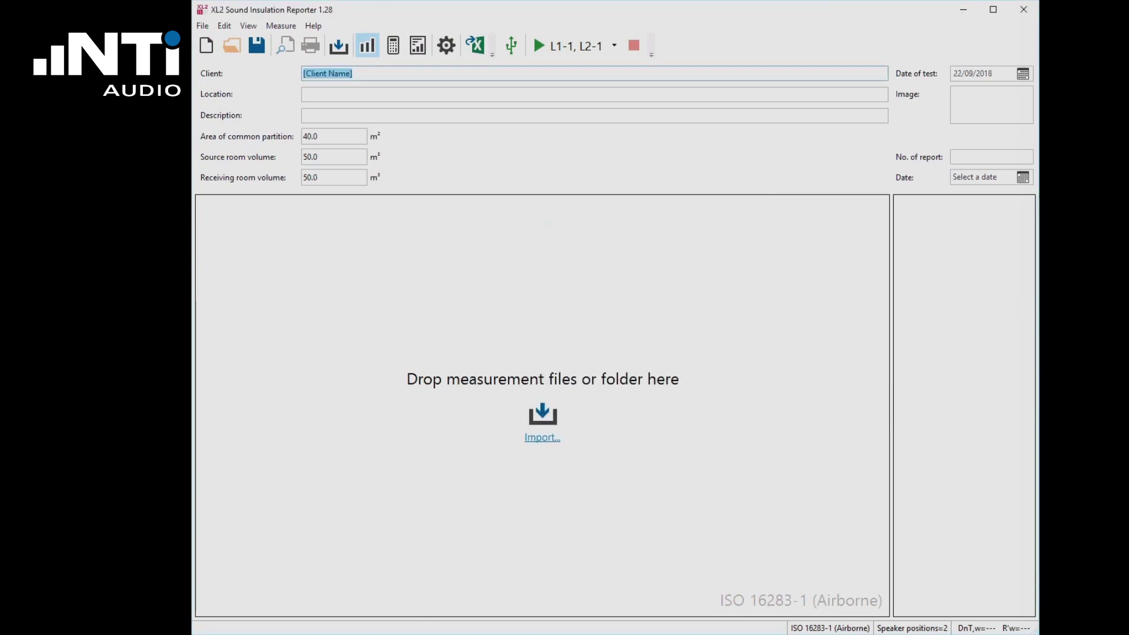
# - Drop the Partition1 folder from File Explorer onto the reporter to import its measurements
pyautogui.hotkey('alt', 'Tab')
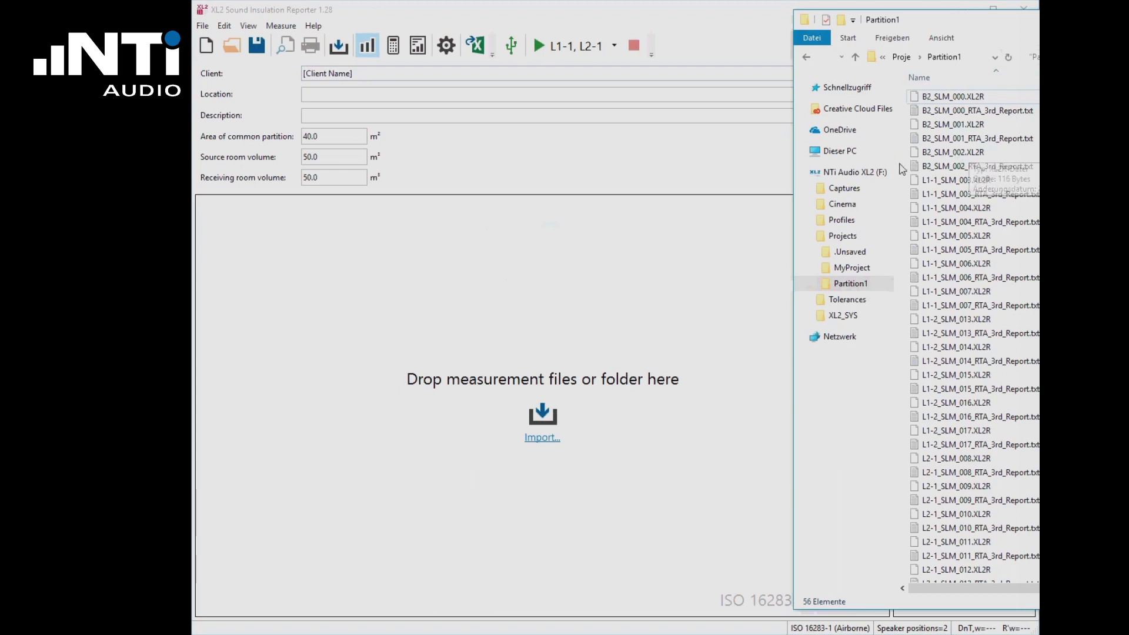
pyautogui.click(851, 283)
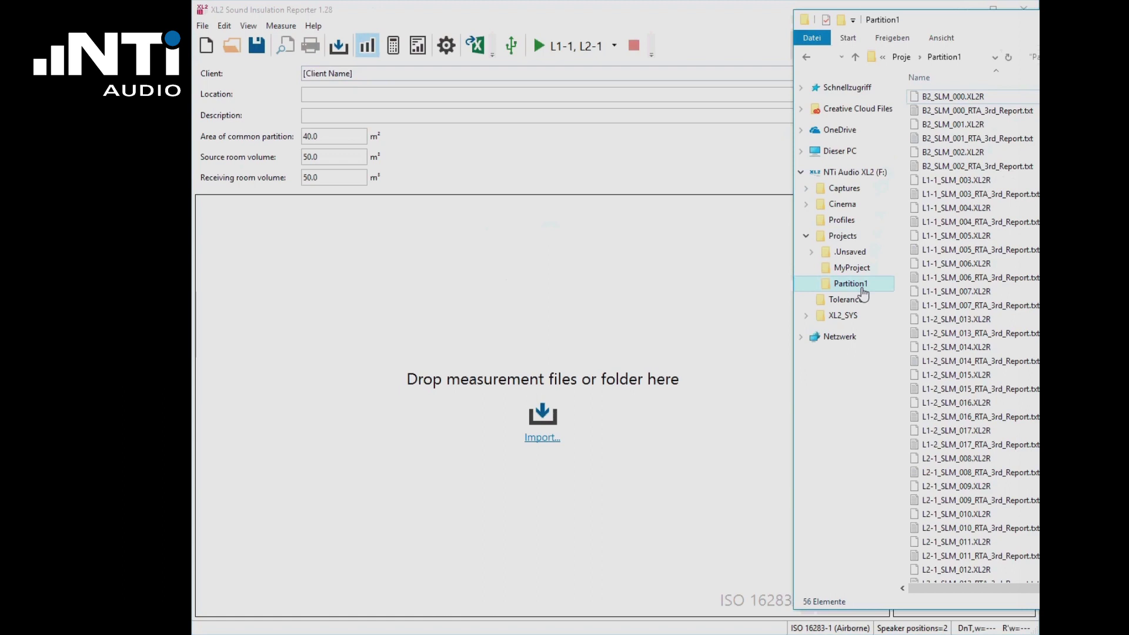
pyautogui.click(654, 295)
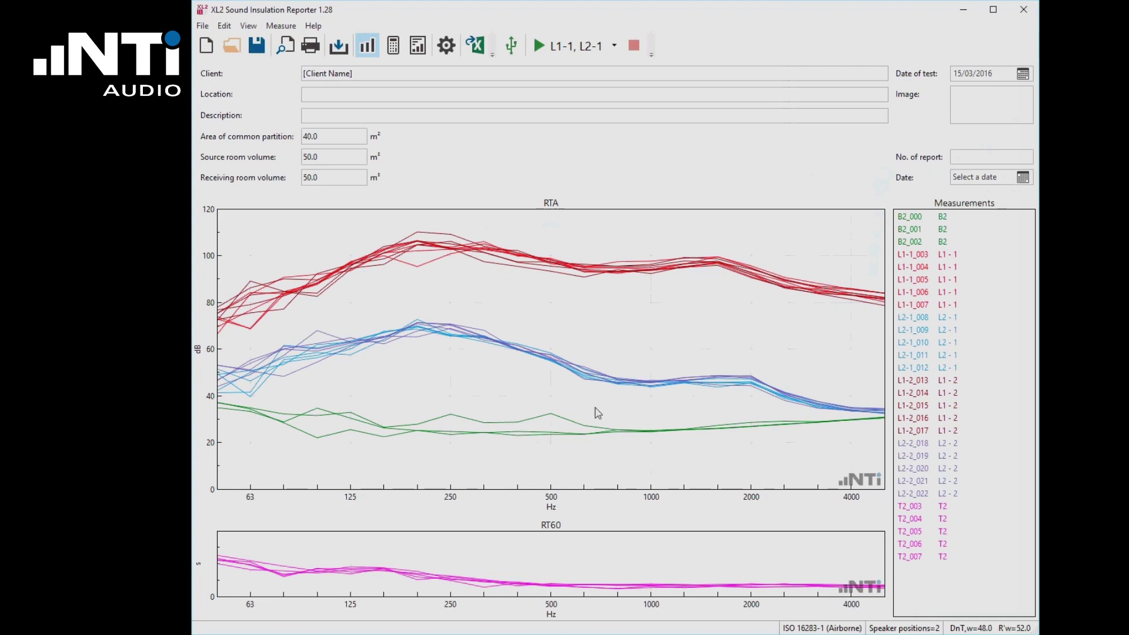
# - Show the calculated results and select R' to display its table and curve
pyautogui.click(418, 46)
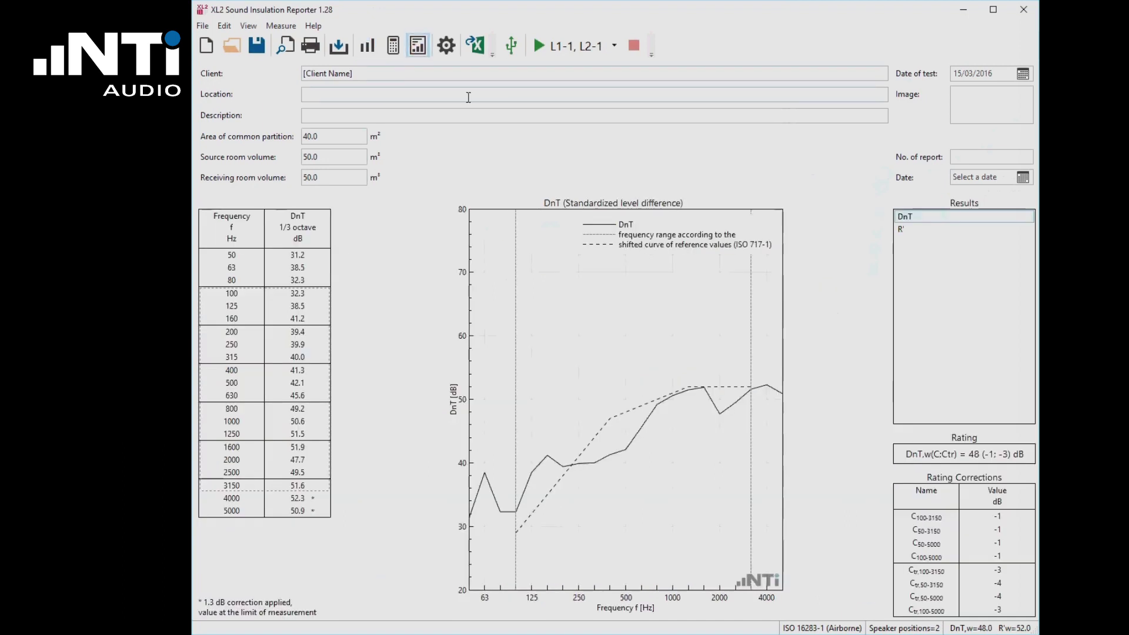
pyautogui.click(941, 230)
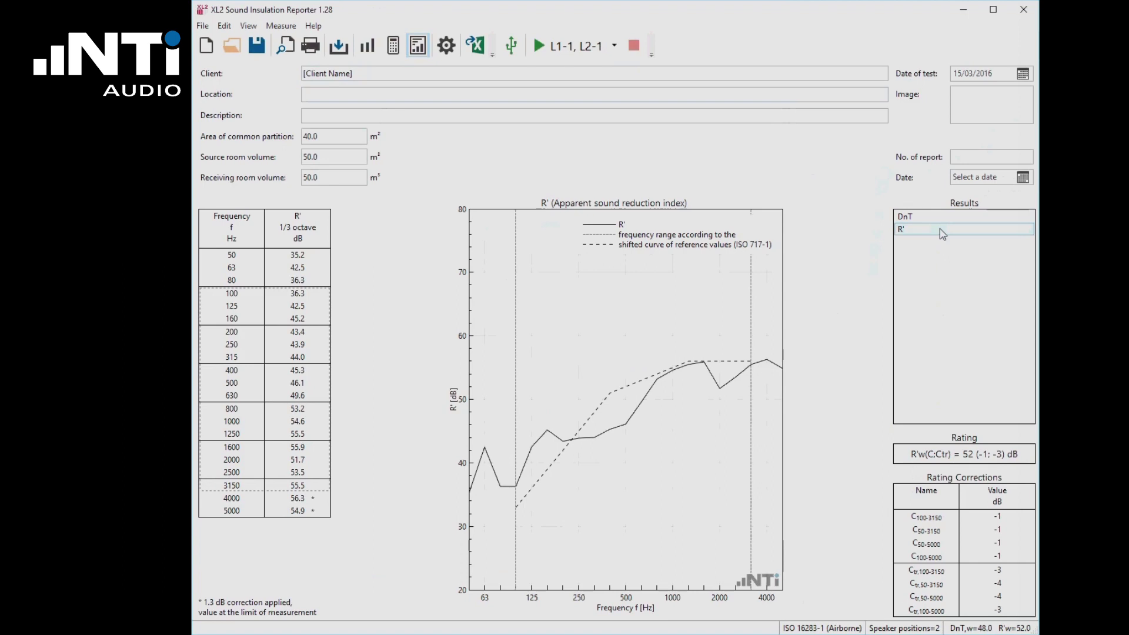
# - Enter 'Client' as the client and 'Partition 1' as the location in the report header
pyautogui.doubleClick(390, 77)
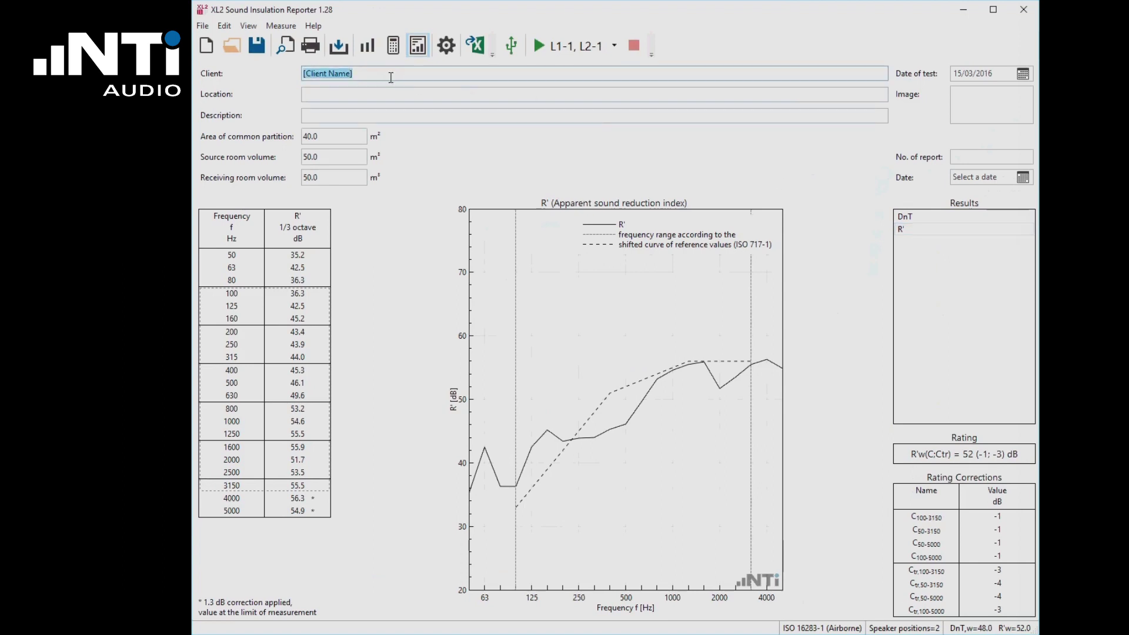
pyautogui.write('Client')
pyautogui.press('Tab')
pyautogui.press('Tab')
pyautogui.write('Partition 1')
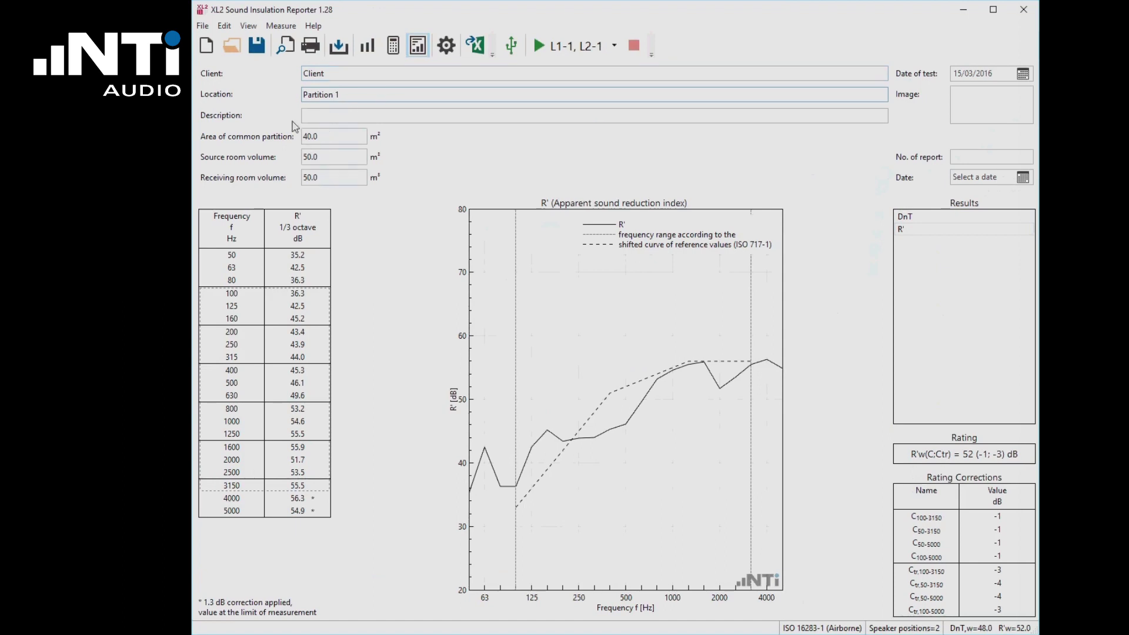
pyautogui.click(285, 45)
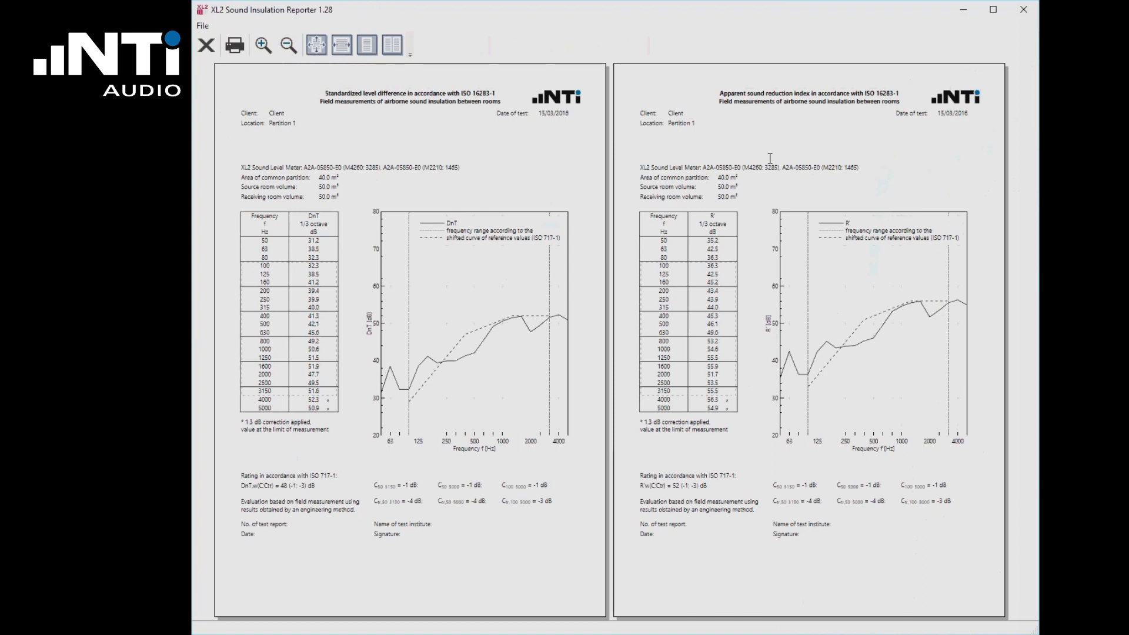
pyautogui.click(207, 45)
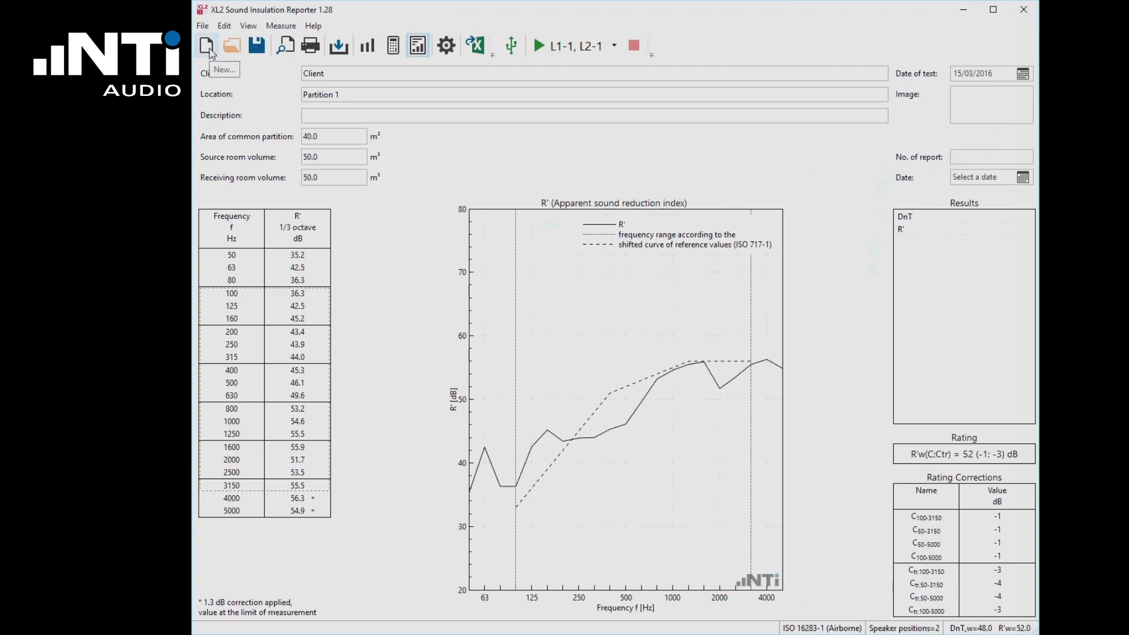
# - Return to the measurement curves and switch to the Averages chart with its Calculations panel
pyautogui.click(368, 47)
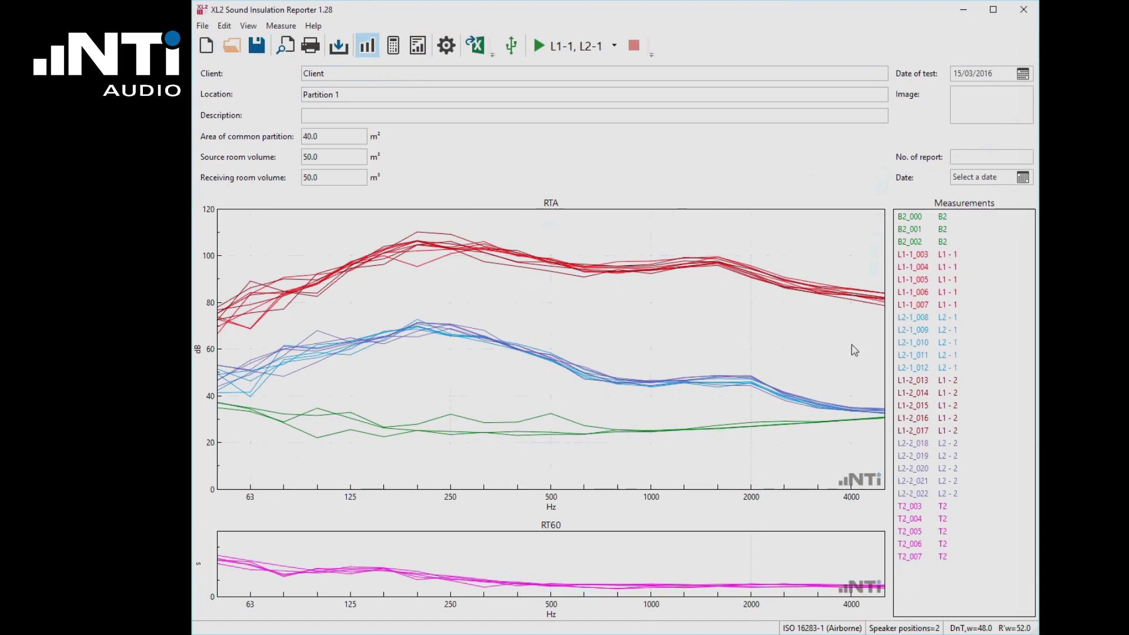
pyautogui.rightClick(913, 256)
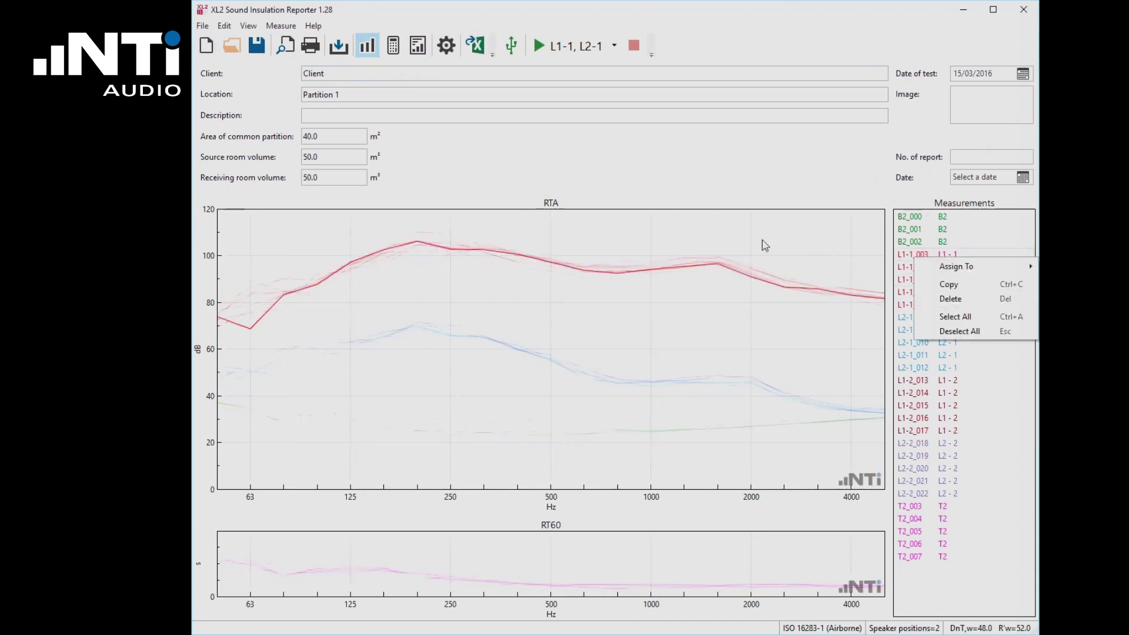
pyautogui.click(393, 46)
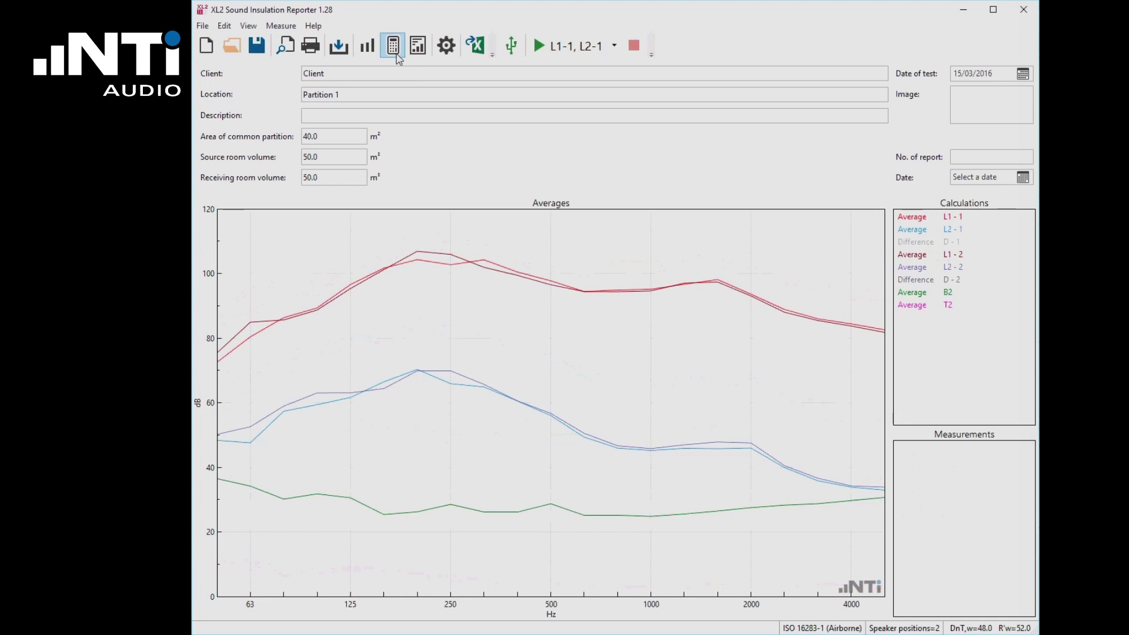
# - Compare individual measurements against the L1-1 average and exclude L1-1_003 from it
pyautogui.click(912, 217)
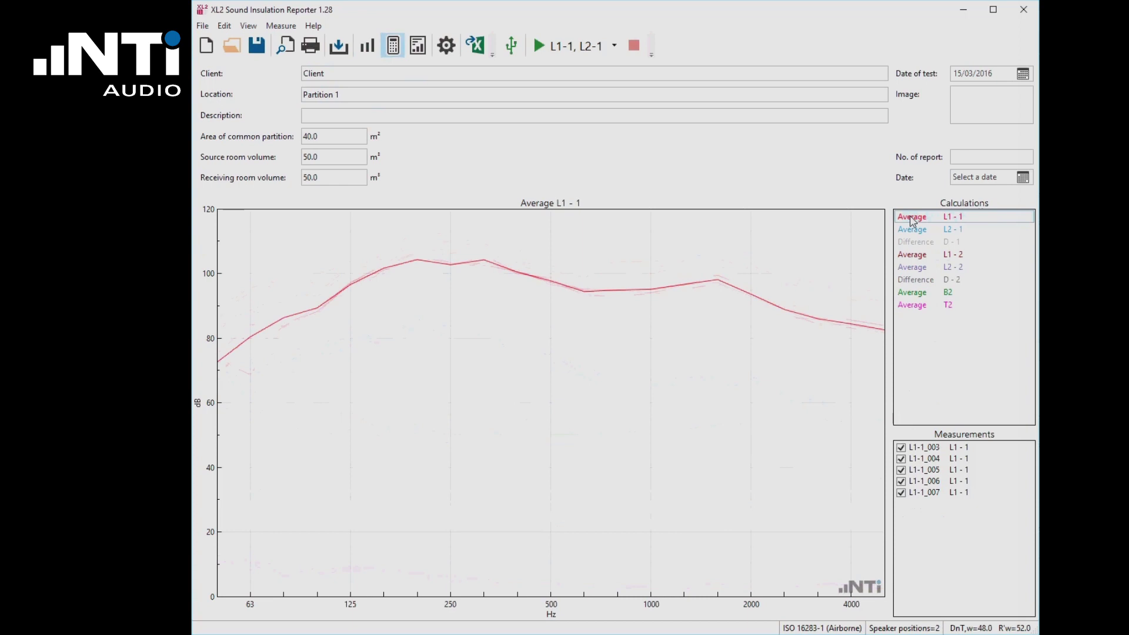
pyautogui.click(935, 459)
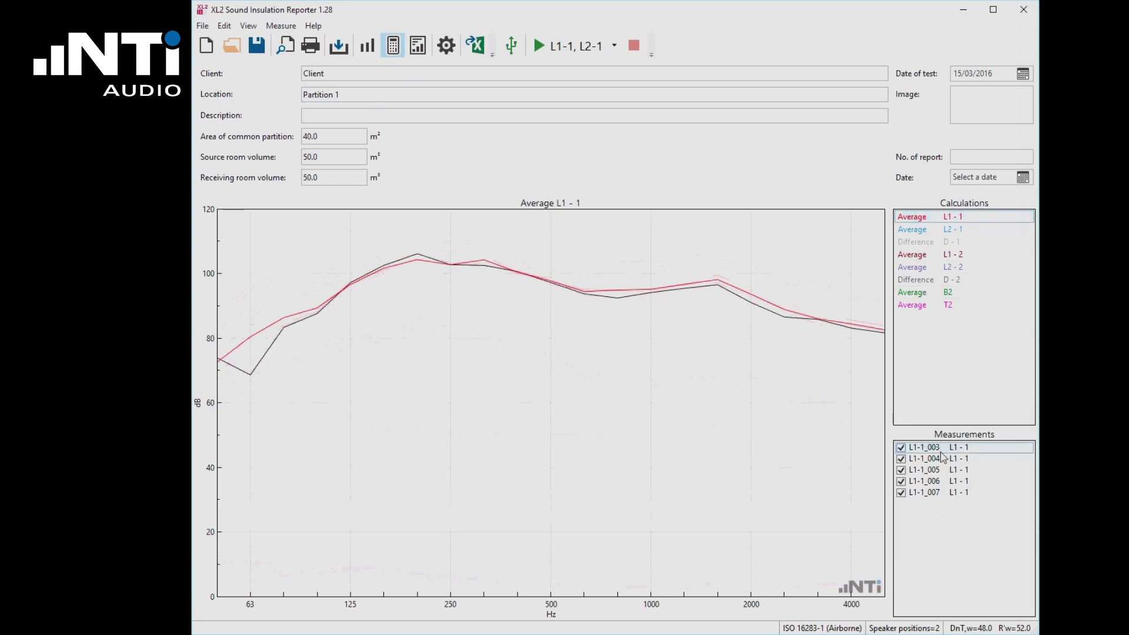
pyautogui.click(940, 482)
pyautogui.click(941, 494)
pyautogui.click(937, 482)
pyautogui.click(938, 459)
pyautogui.click(900, 446)
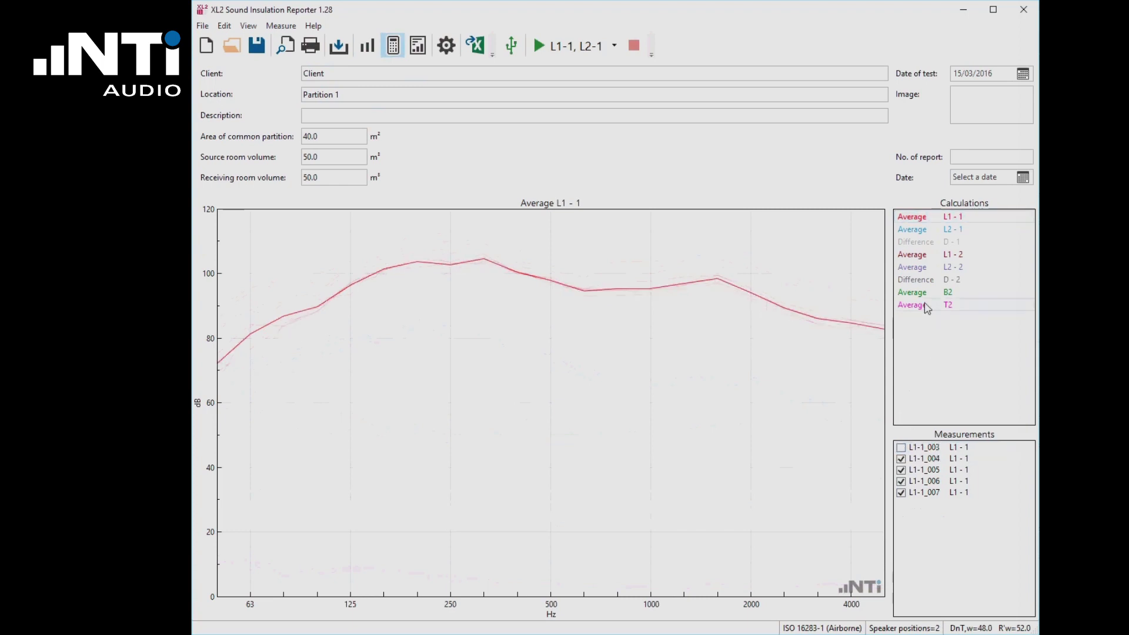
# - Show the L2-1 average with its background-noise areas
pyautogui.click(921, 231)
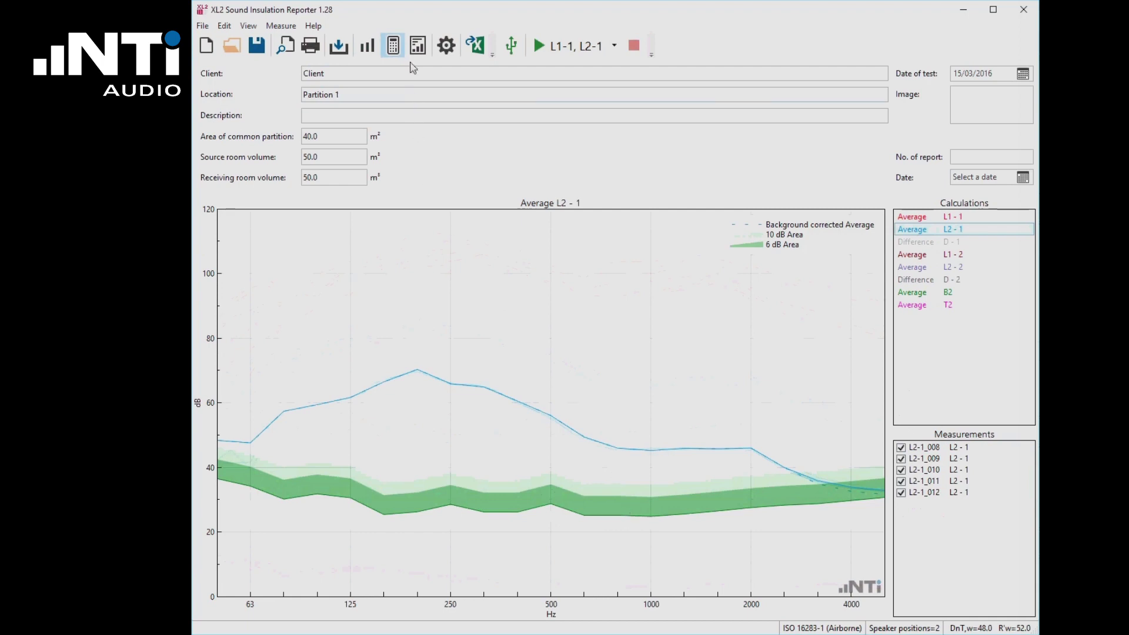
# - Review the DnT and R' results with ratings, then copy the R' chart to the clipboard
pyautogui.click(418, 46)
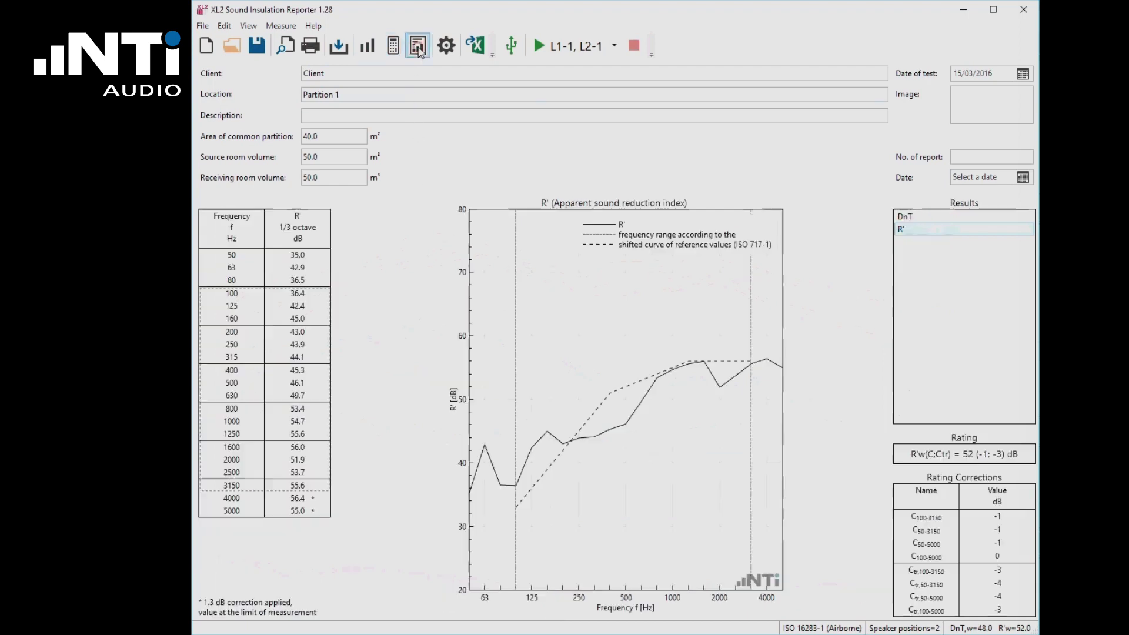
pyautogui.click(925, 217)
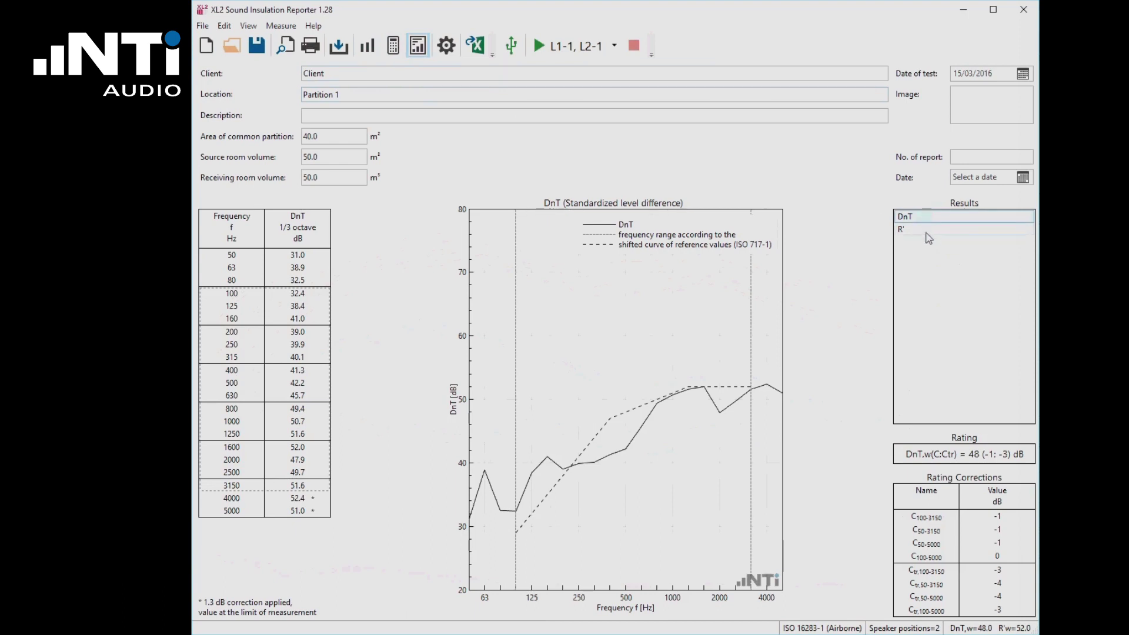
pyautogui.click(925, 229)
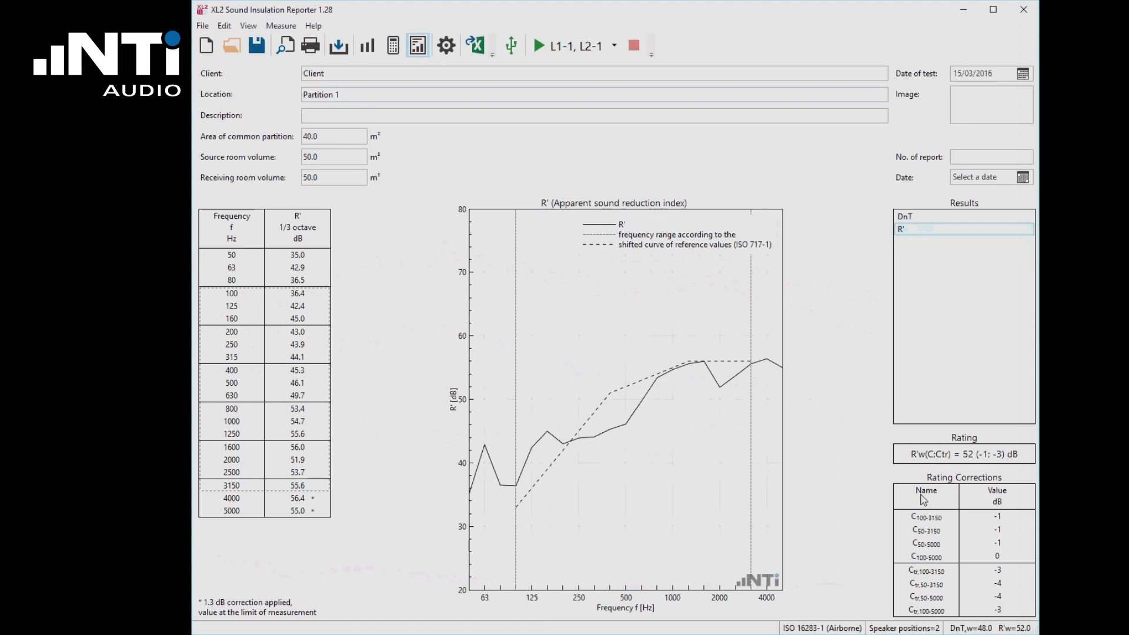
pyautogui.rightClick(592, 360)
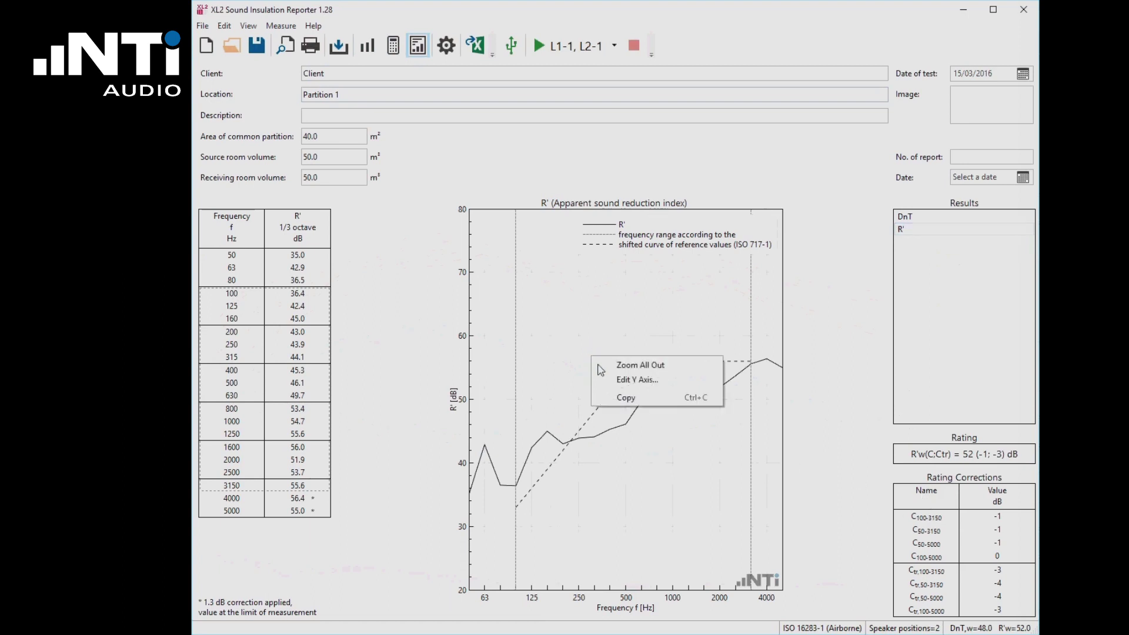
pyautogui.click(626, 399)
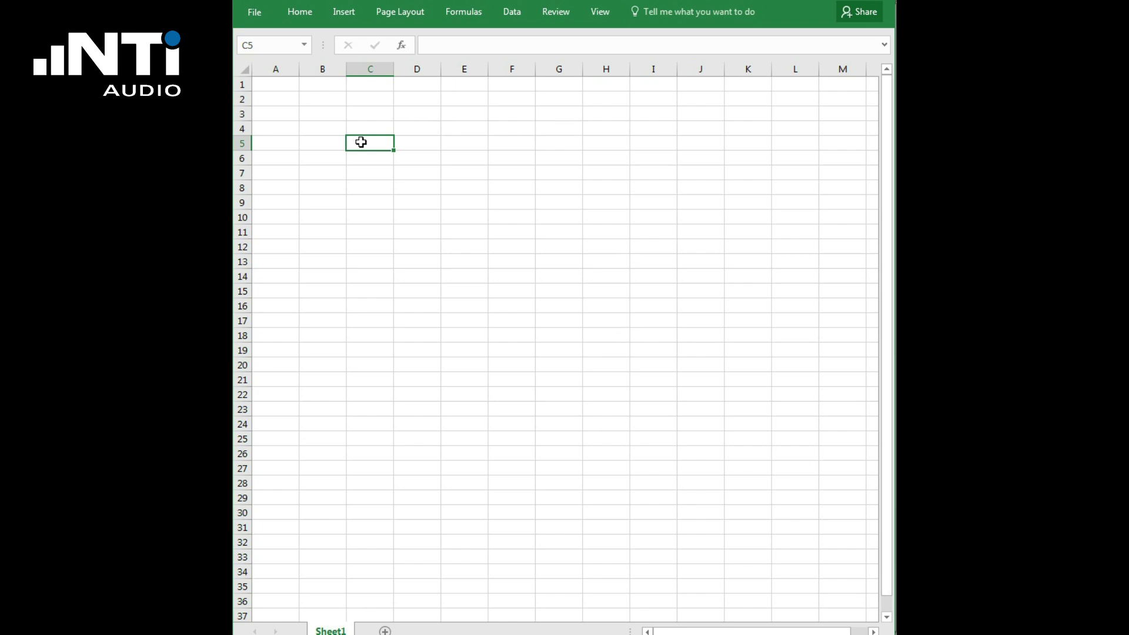
# - Paste the R' data at C5 and the R' chart as a Bitmap picture at C9
pyautogui.rightClick(360, 143)
pyautogui.click(391, 208)
pyautogui.rightClick(366, 204)
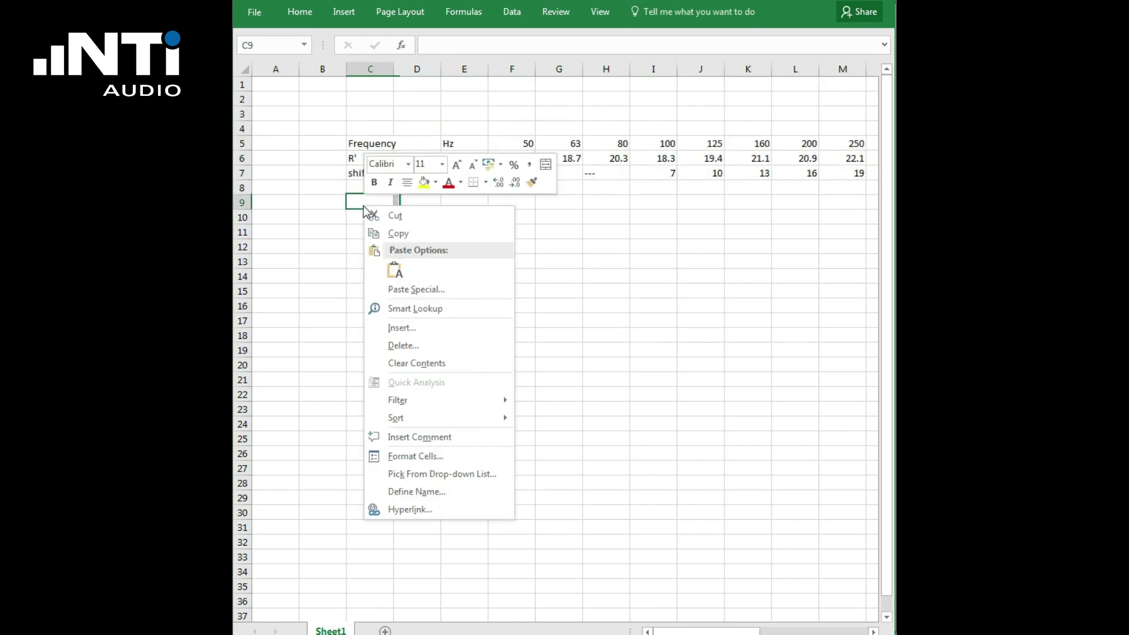
pyautogui.click(415, 289)
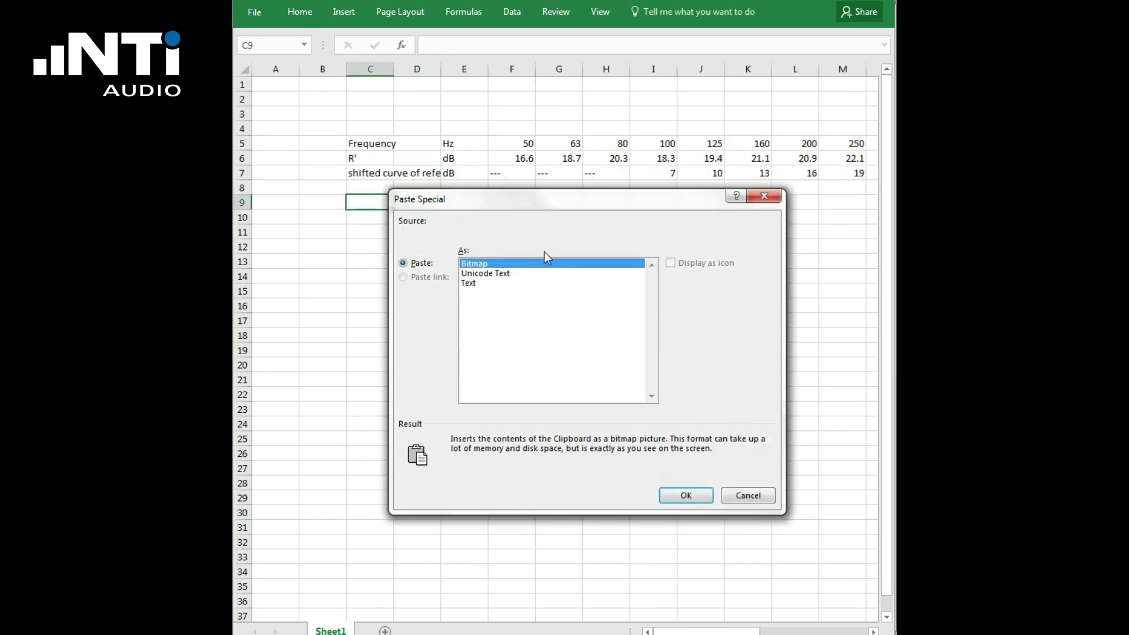
pyautogui.click(684, 496)
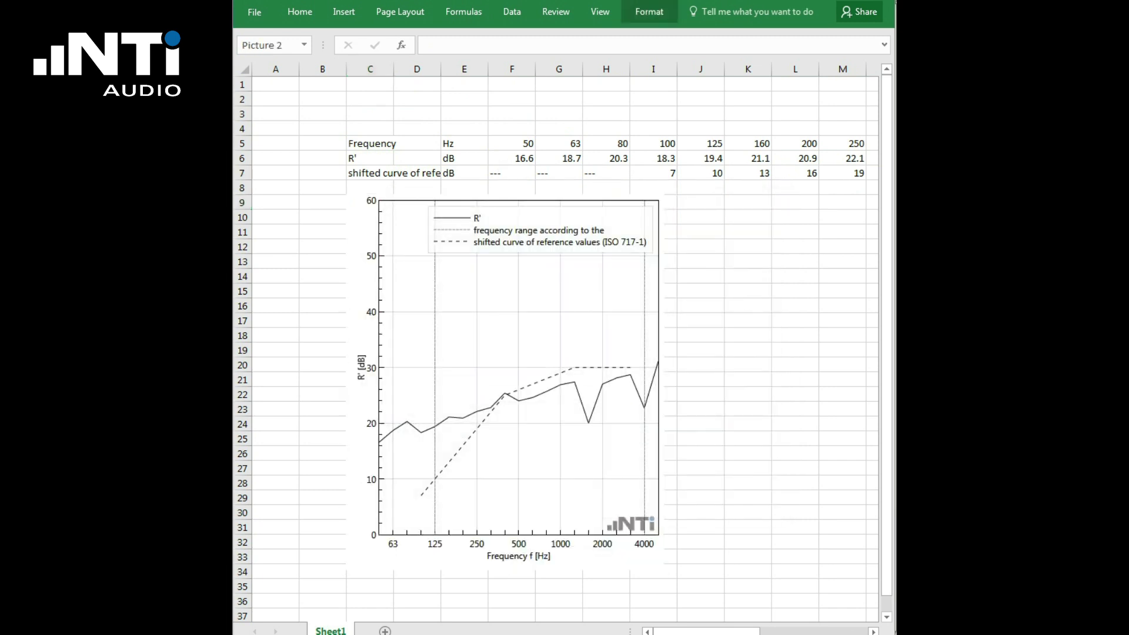